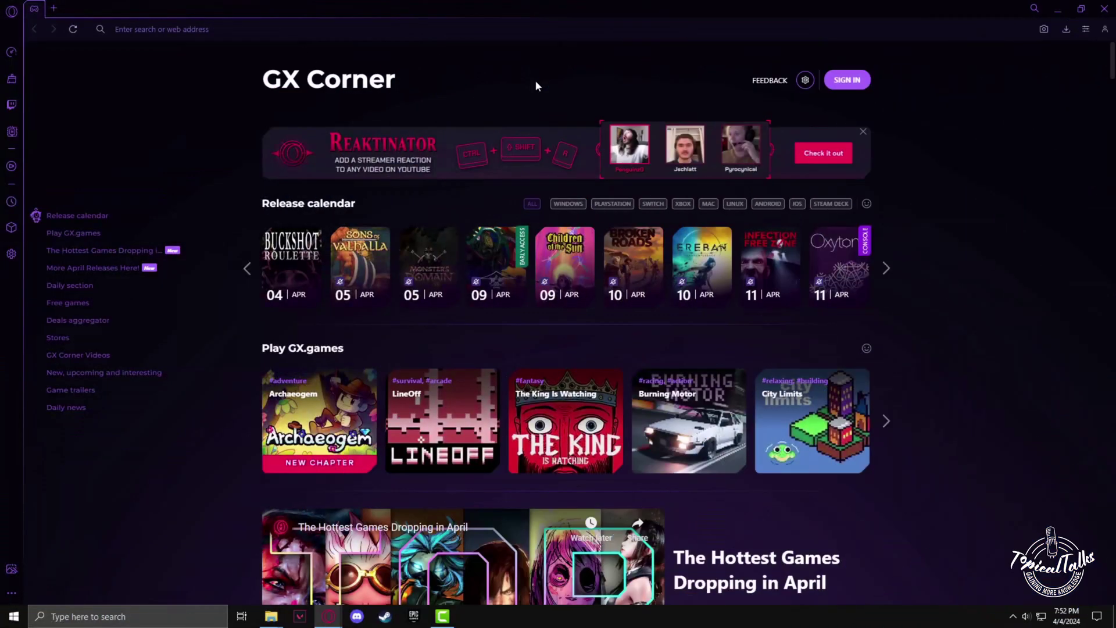
Search Google for 'roblox' from the Opera GX address bar.
left_click(195, 33)
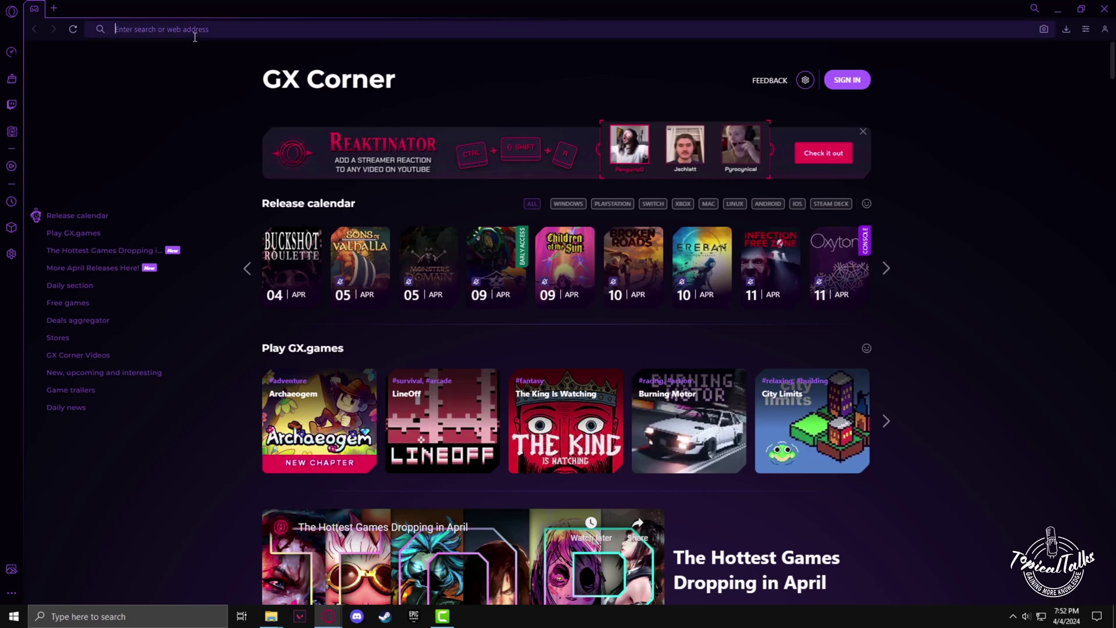
type("robl")
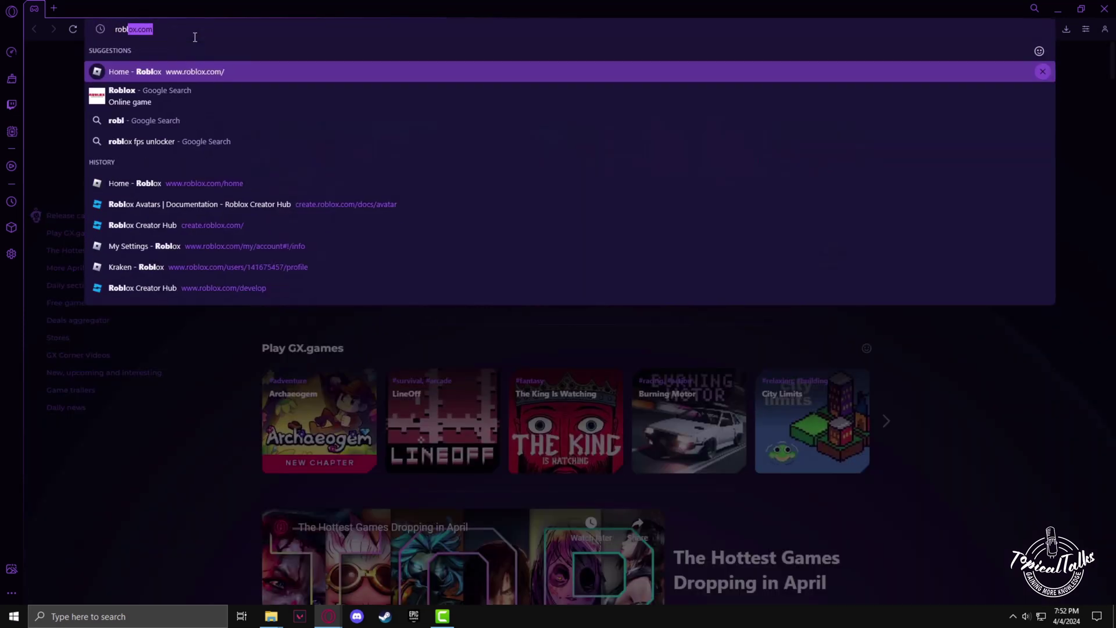
type("ox")
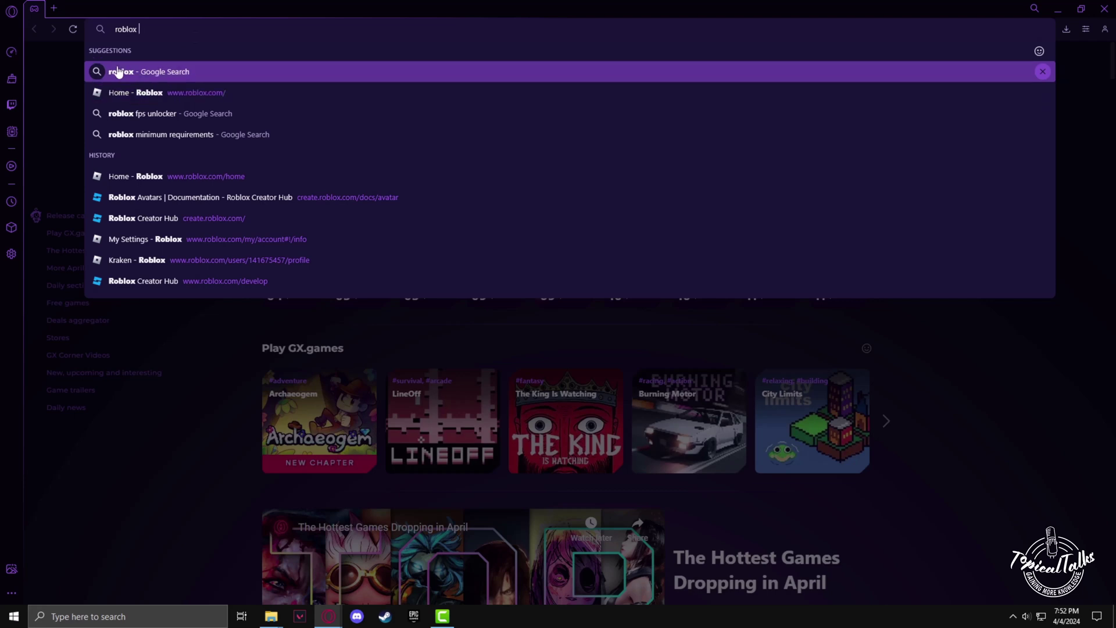
left_click(140, 71)
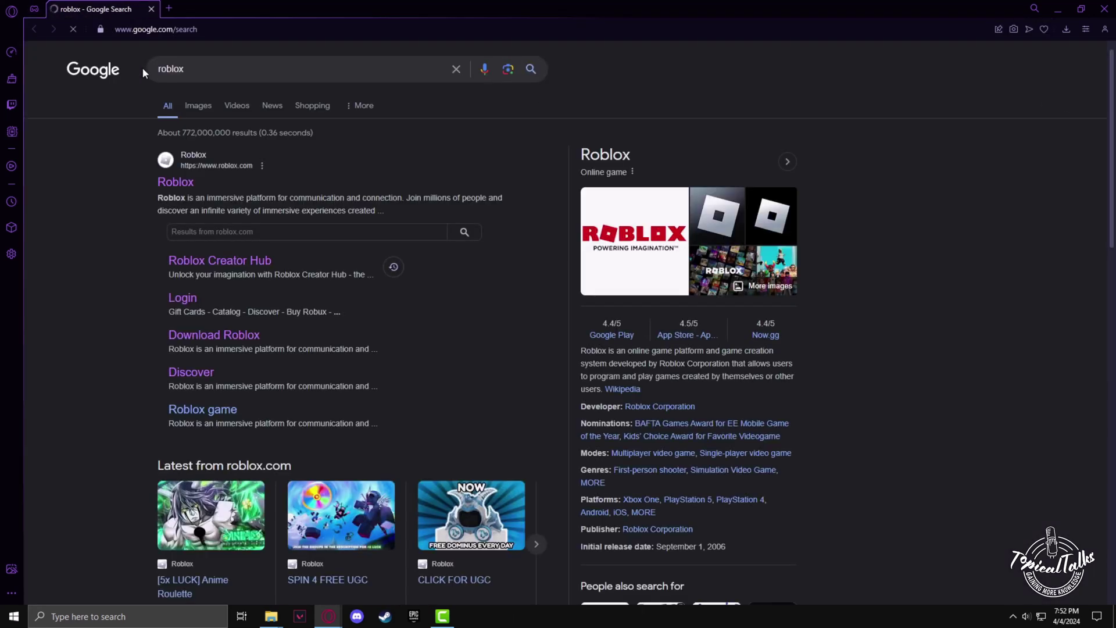
Go from the official Roblox site result to the Create area.
left_click(176, 181)
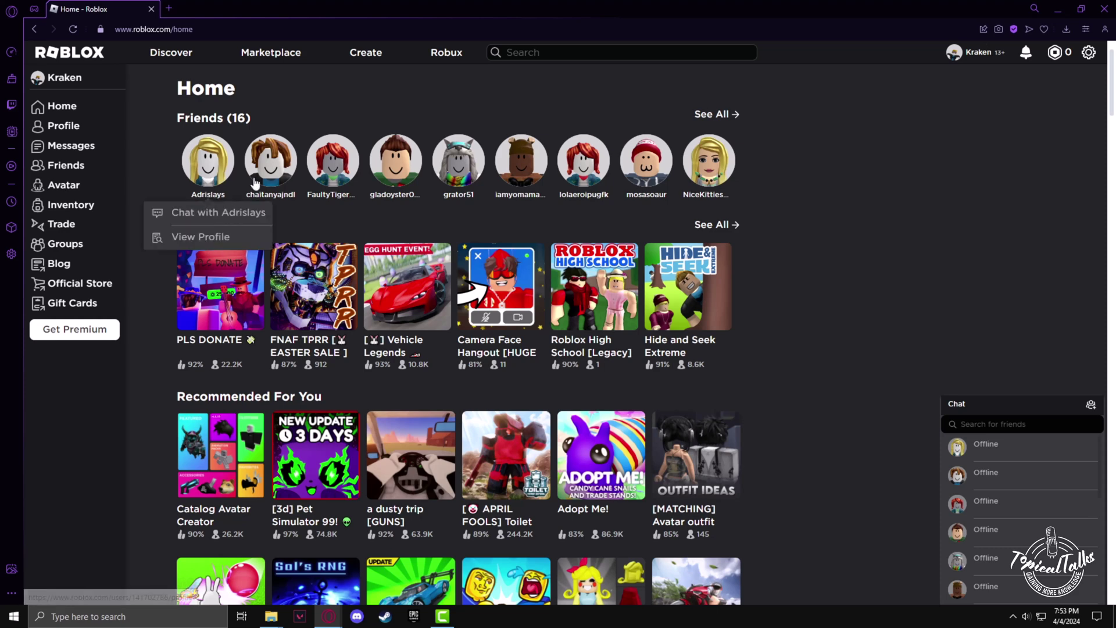
left_click(372, 55)
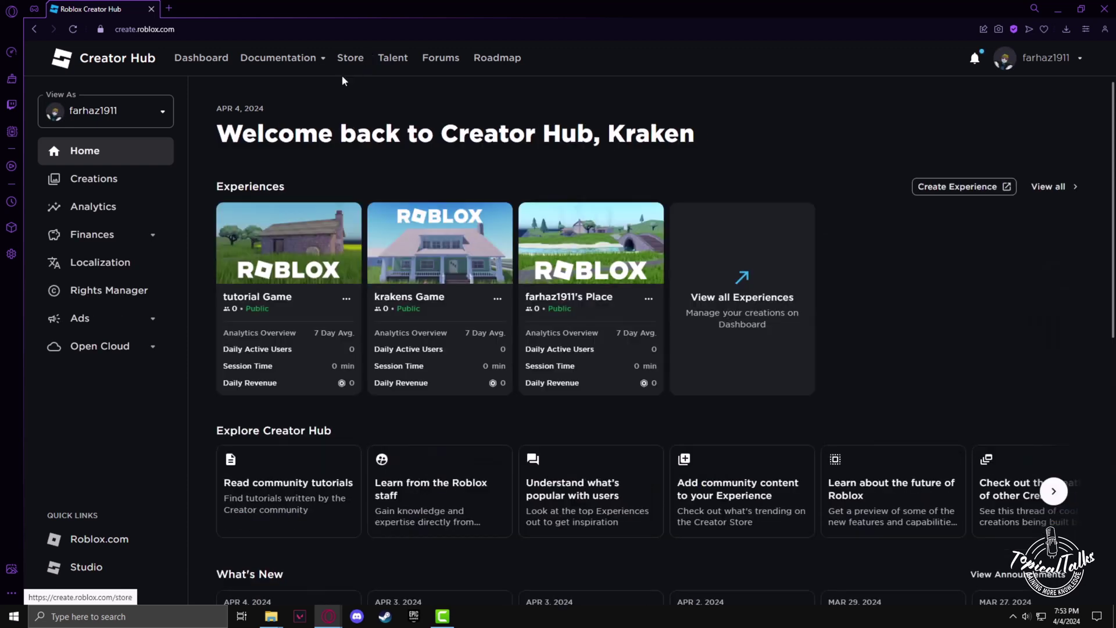
From Creations, use the tutorial Game card's menu to choose View on Roblox.
left_click(102, 191)
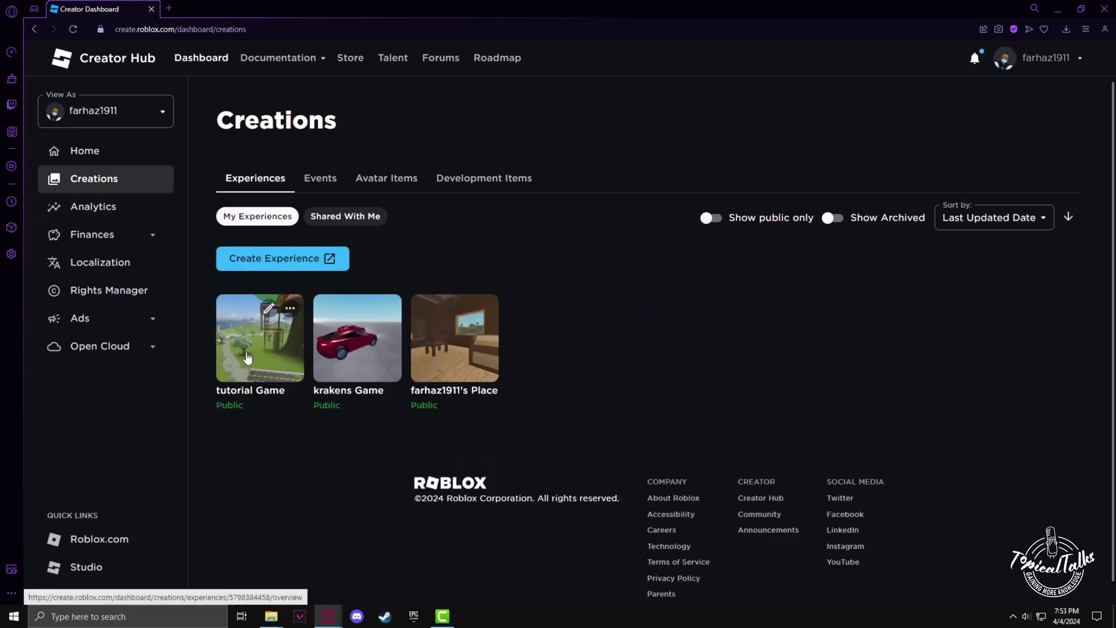
mouse_move(260, 338)
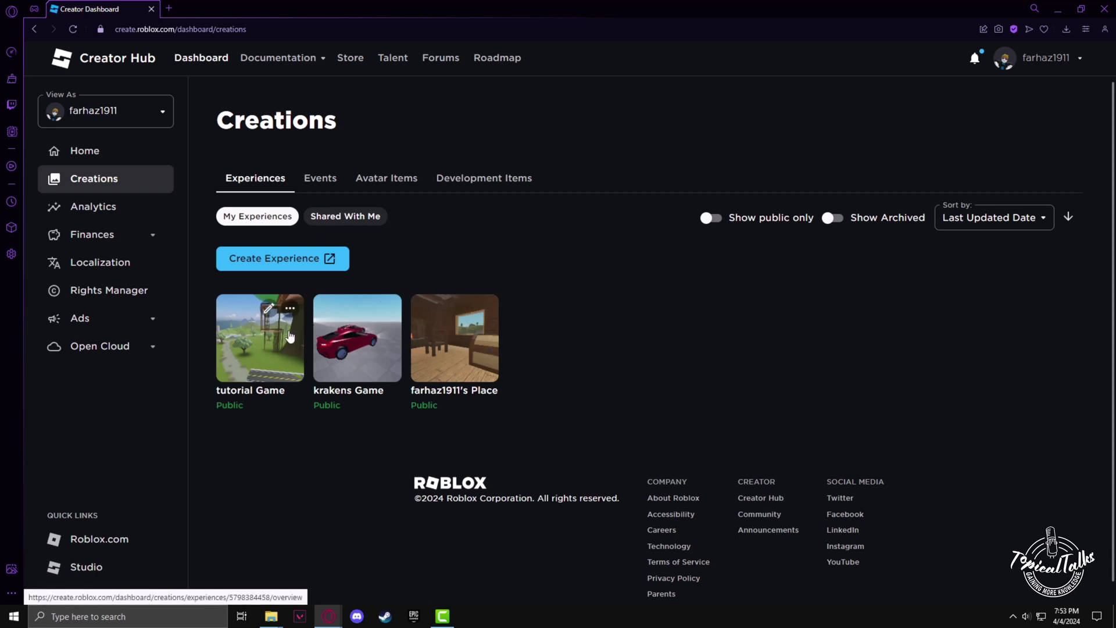
left_click(291, 310)
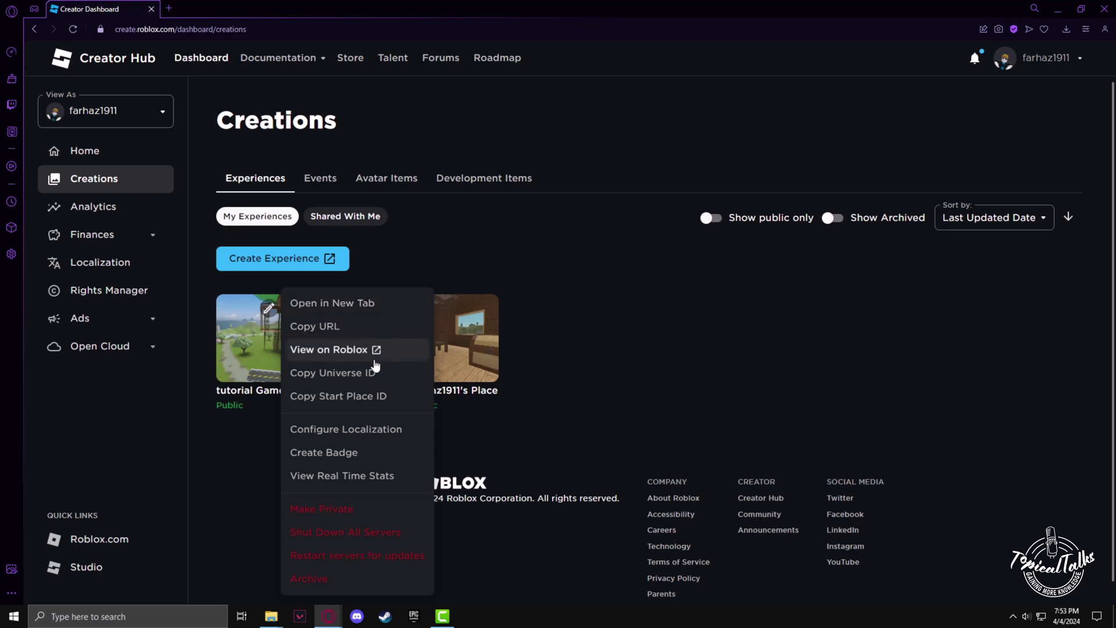
left_click(324, 353)
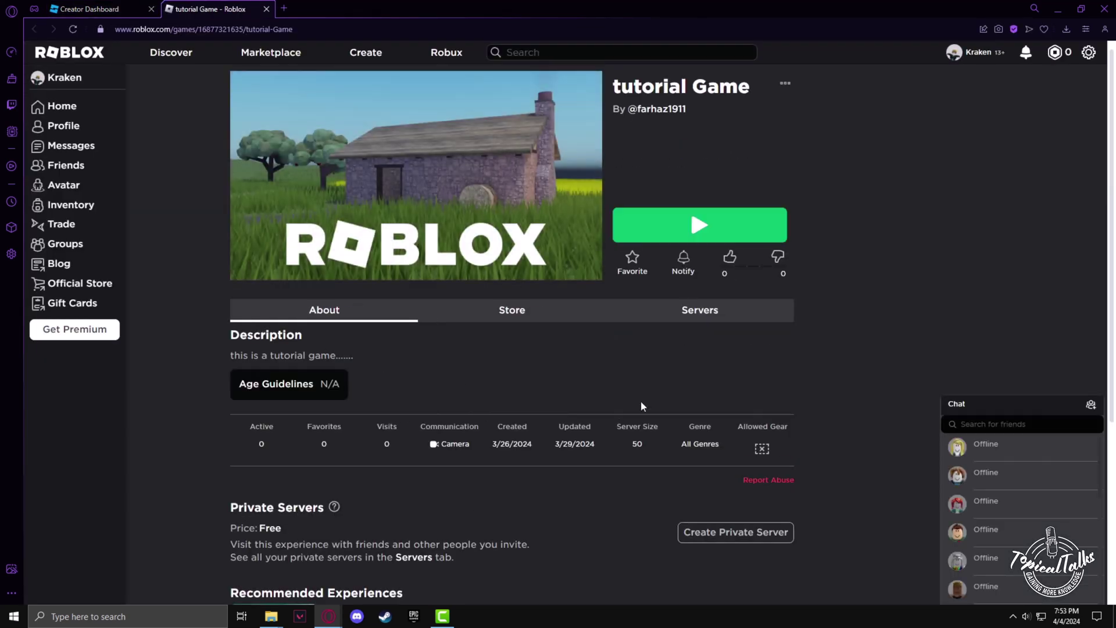
scroll(914, 277, "down", 3)
scroll(913, 386, "up", 3)
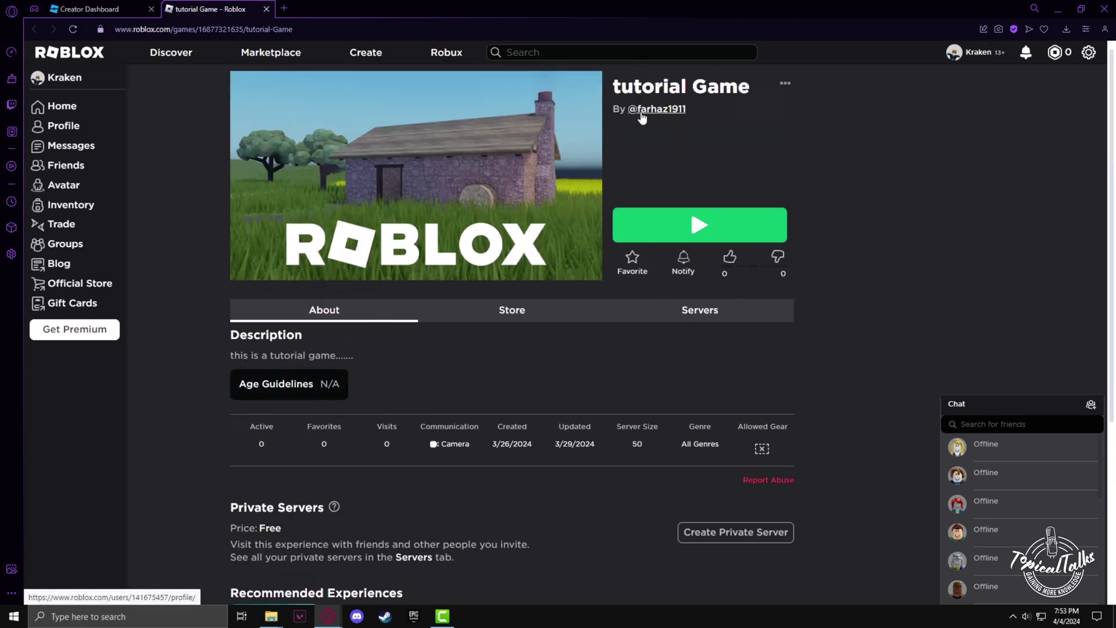
Choose Add to Profile from the tutorial Game page's more-actions menu.
left_click(786, 83)
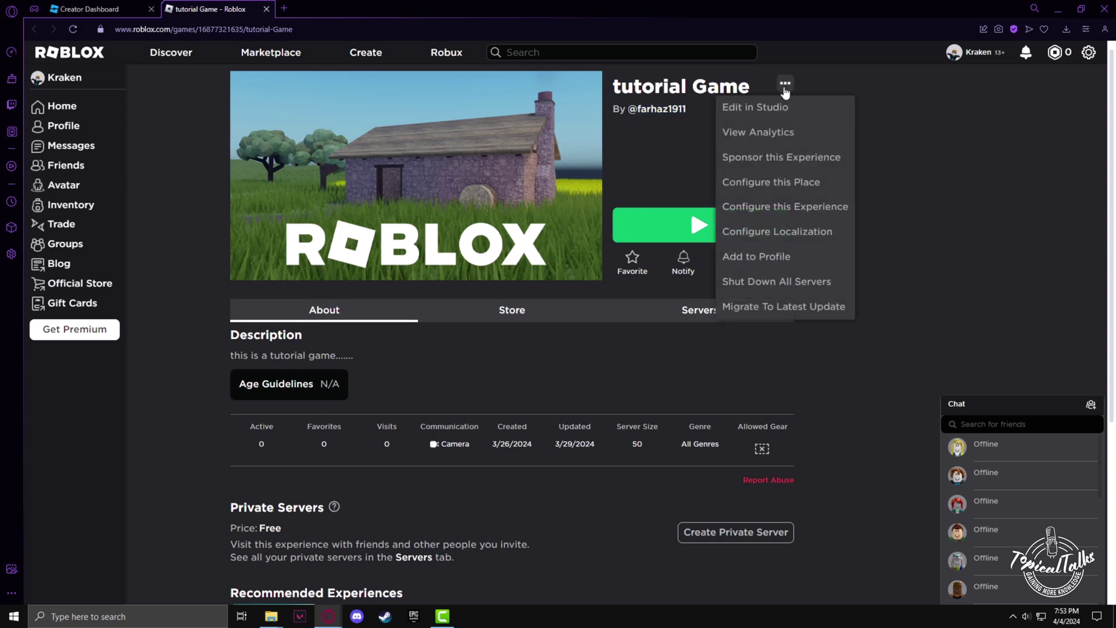
left_click(756, 256)
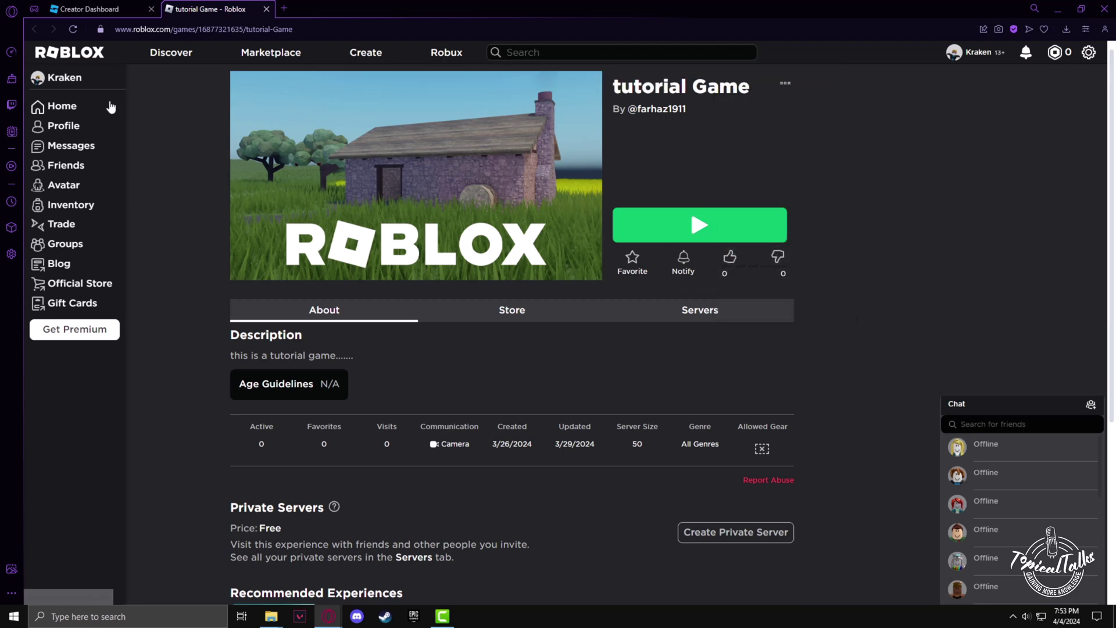
Open your profile page and its Creations tab to see tutorial Game listed.
left_click(65, 135)
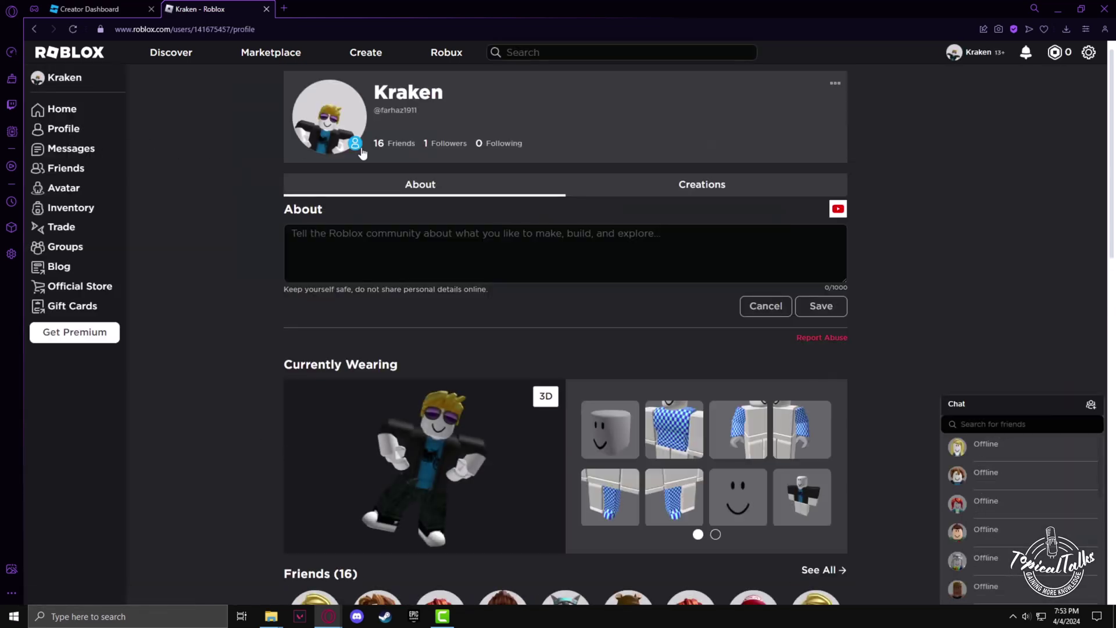
left_click(683, 197)
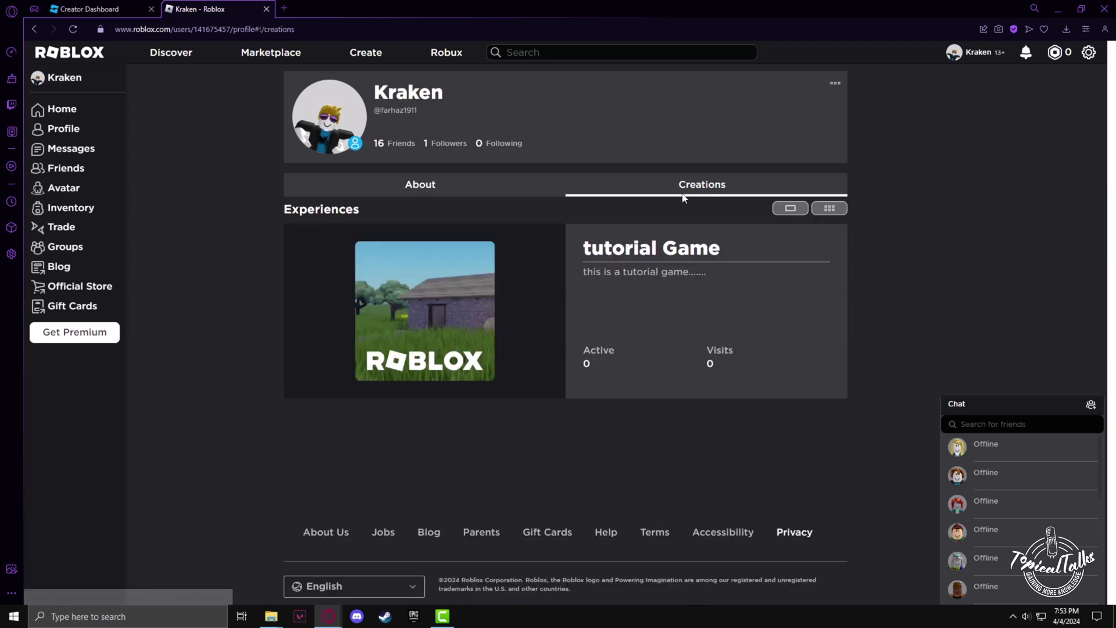